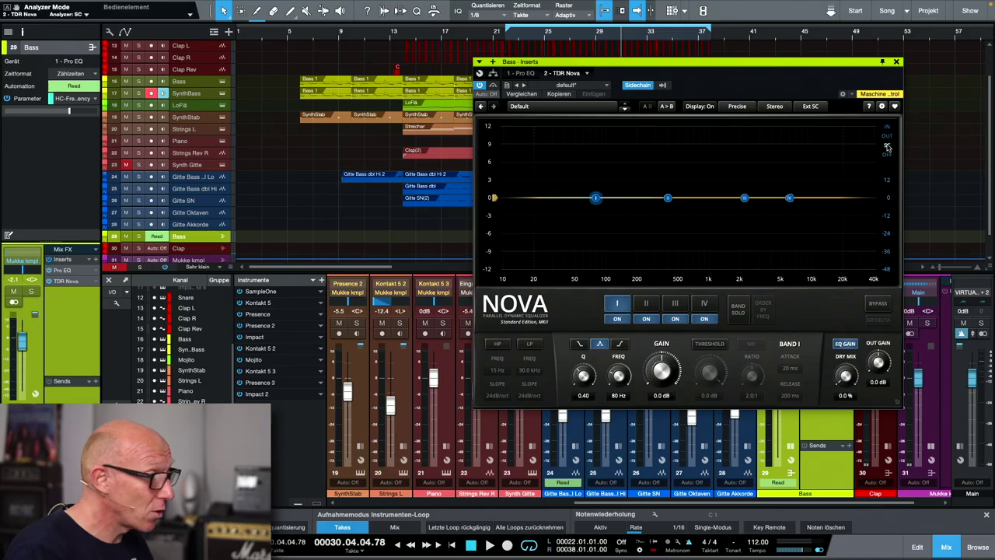
- Set band I of TDR Nova to 49 Hz with a Q of 1.00 and a dynamic threshold of -15.6 dB during playback
{"action": "key", "text": "space"}
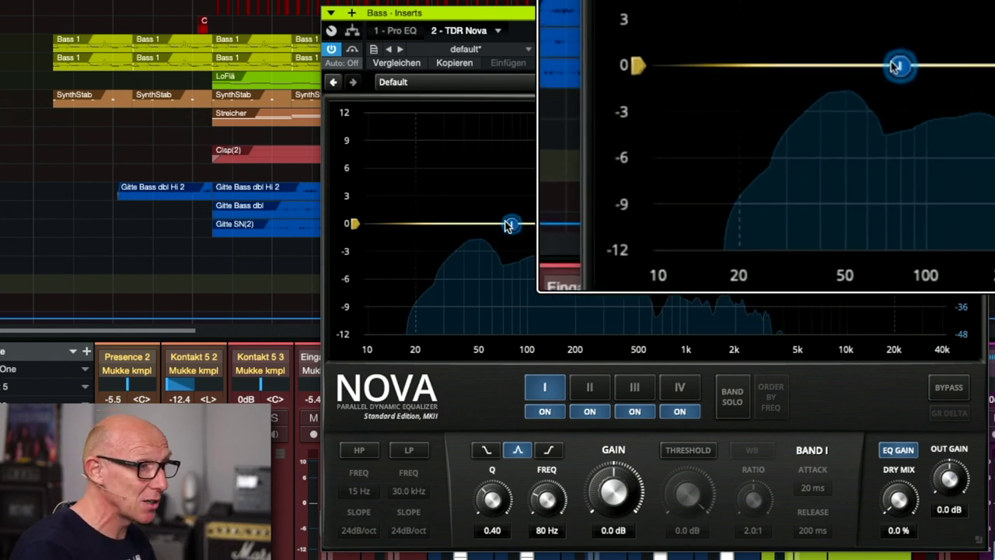
{"action": "left_click_drag", "start_coordinate": [546, 500], "coordinate": [546, 524]}
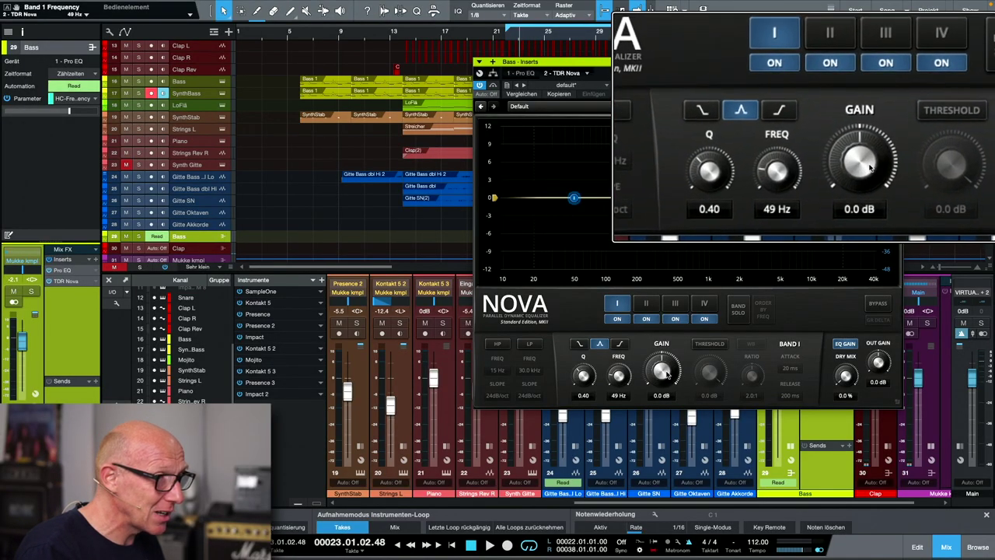
{"action": "left_click", "coordinate": [711, 346]}
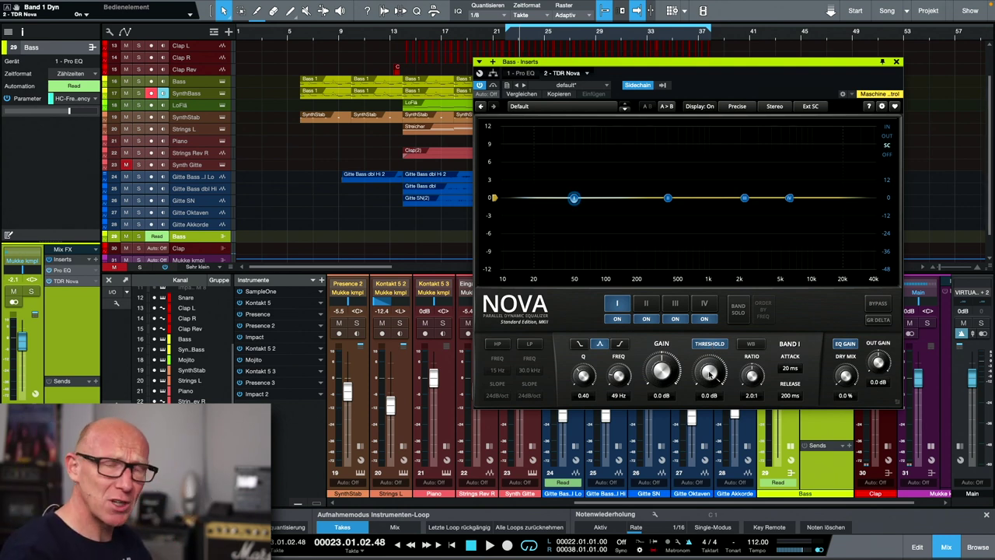
{"action": "scroll", "coordinate": [710, 374], "scroll_direction": "down", "scroll_amount": 4}
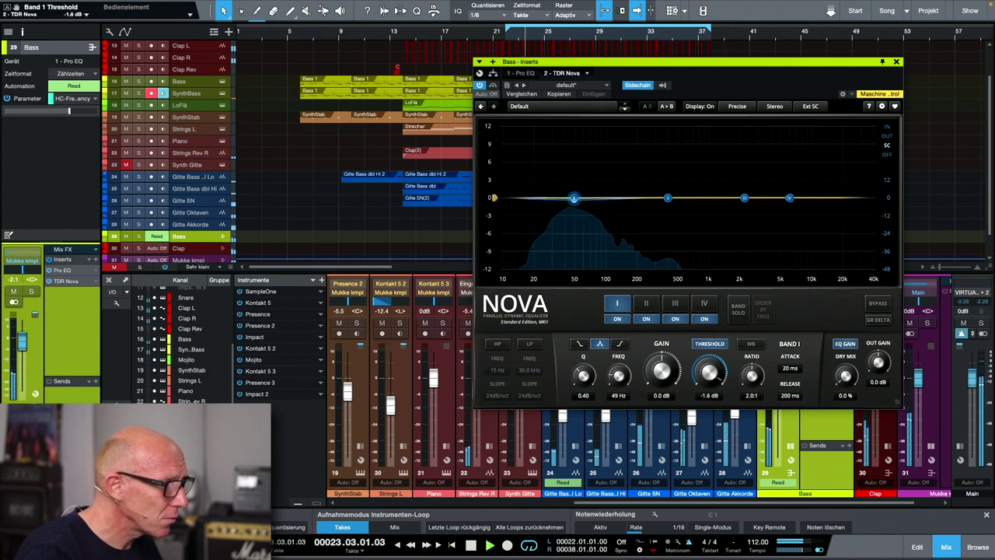
{"action": "scroll", "coordinate": [710, 374], "scroll_direction": "down", "scroll_amount": 10}
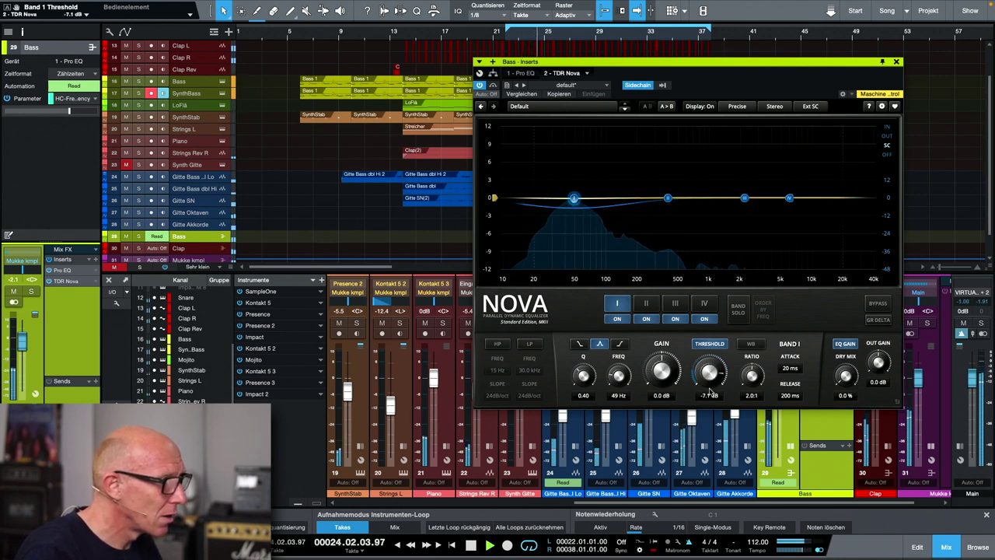
{"action": "scroll", "coordinate": [710, 374], "scroll_direction": "down", "scroll_amount": 4}
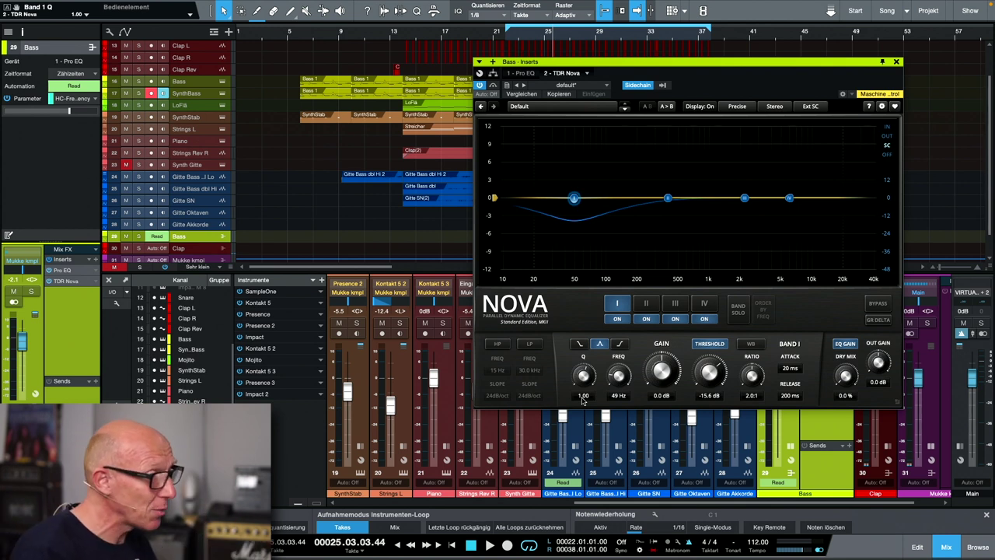
- Compare the bass during playback with TDR Nova bypassed and active, and close the plug-in window
{"action": "key", "text": "space"}
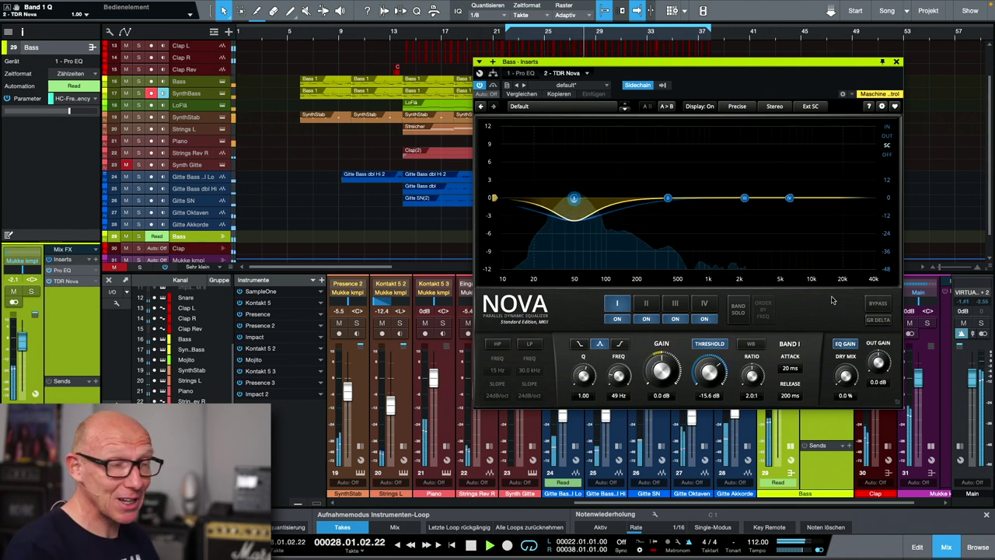
{"action": "left_click", "coordinate": [879, 305]}
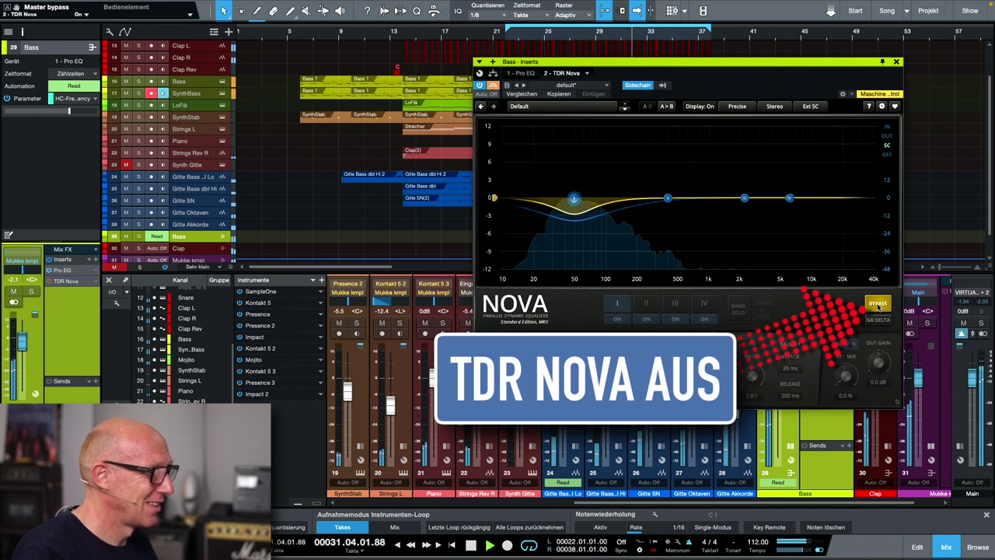
{"action": "left_click", "coordinate": [879, 305]}
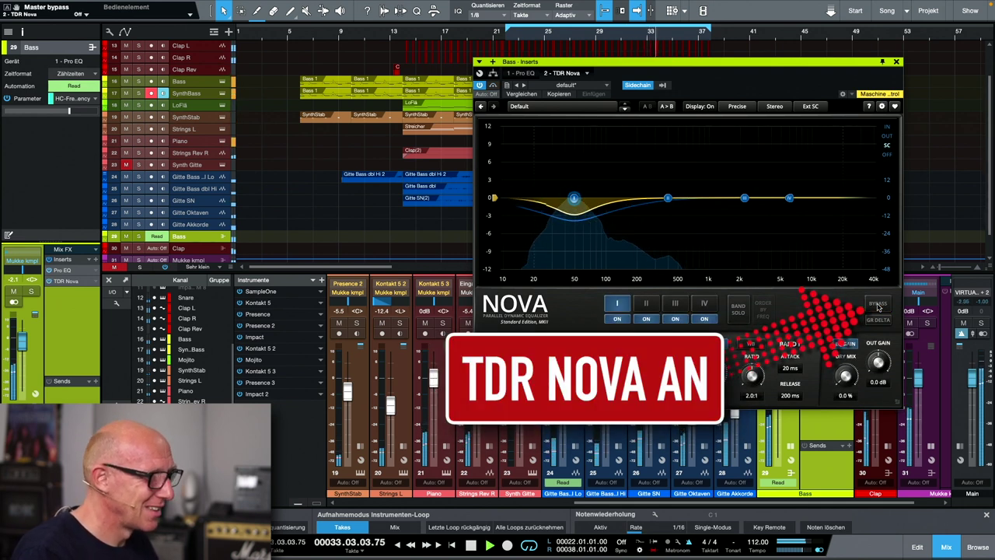
{"action": "left_click", "coordinate": [879, 305]}
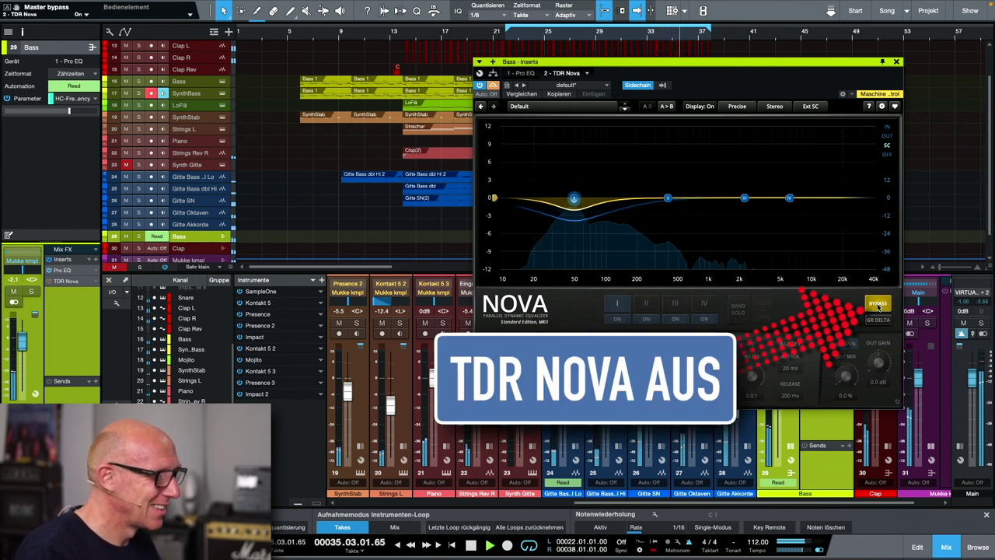
{"action": "left_click", "coordinate": [879, 305]}
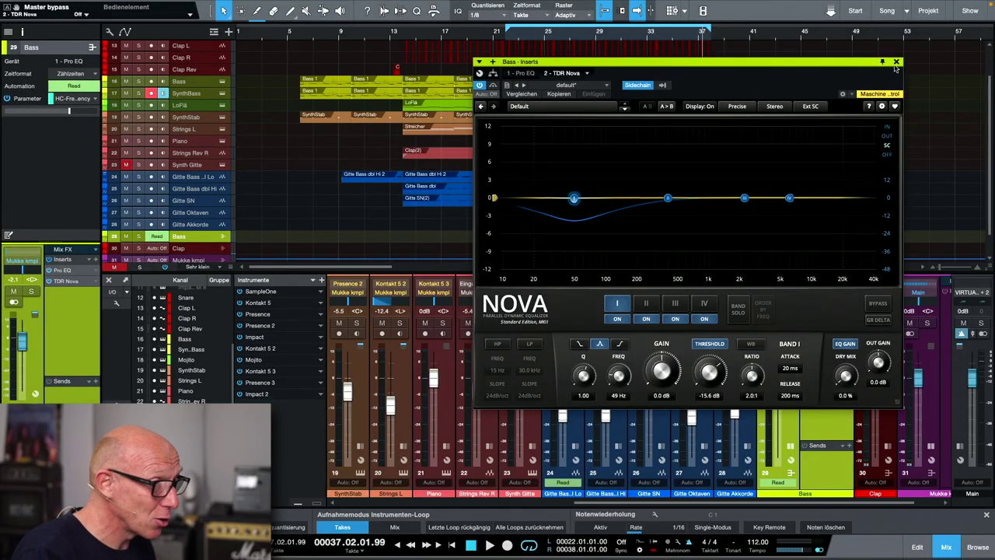
{"action": "left_click", "coordinate": [896, 62]}
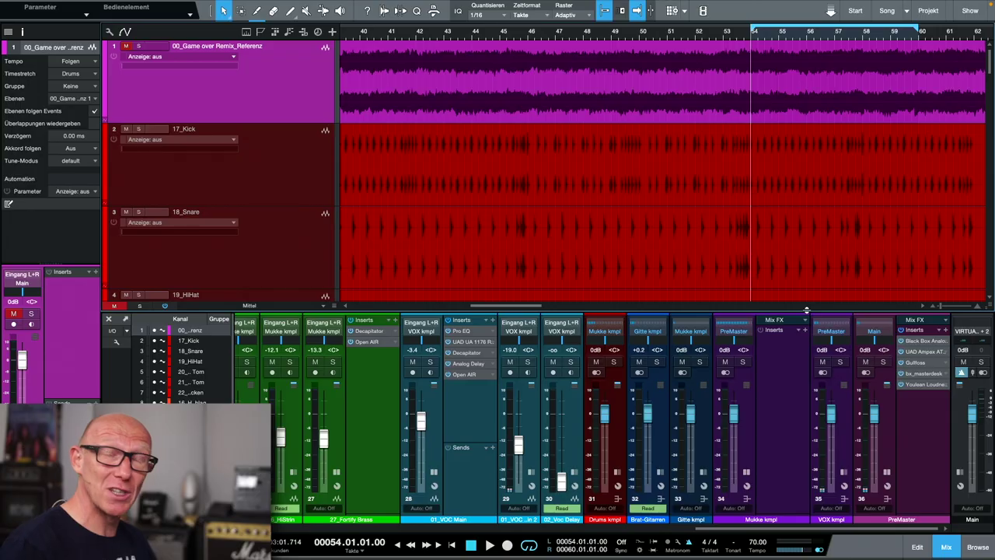
- Listen to the passage from bar 54 and insert Trackspacer 2.5 on the Mukke kmpl bus
{"action": "key", "text": "space"}
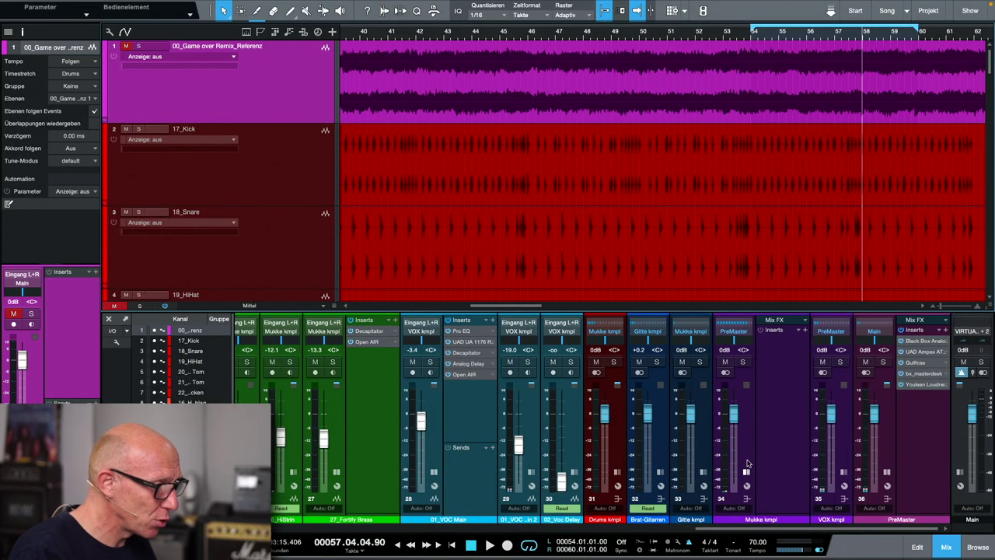
{"action": "left_click", "coordinate": [753, 451]}
{"action": "left_click", "coordinate": [805, 330]}
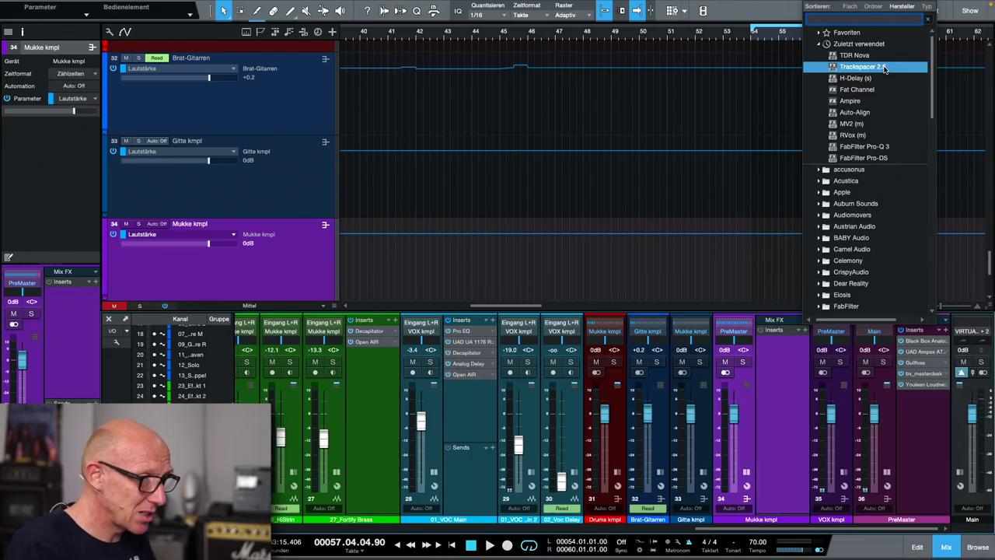
{"action": "key", "text": "F5"}
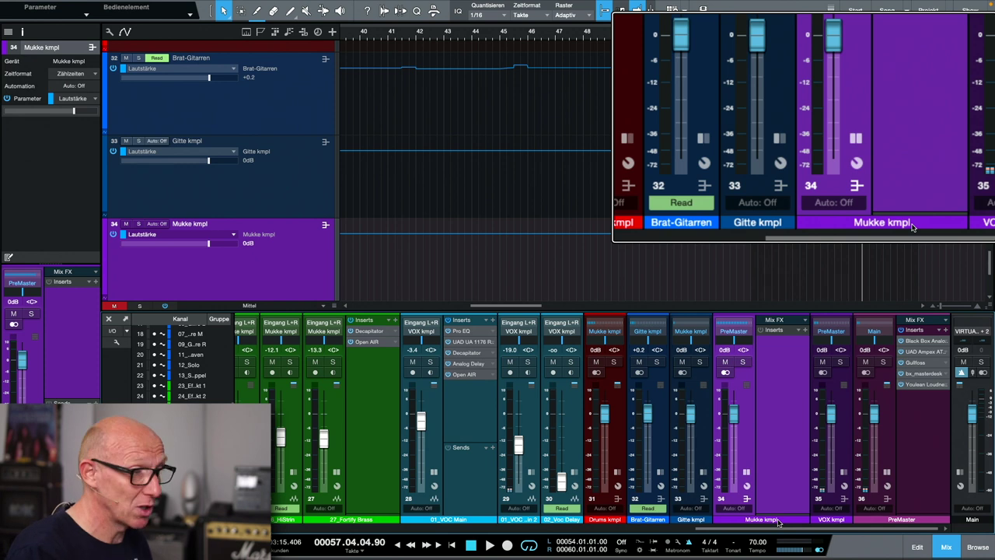
{"action": "left_click", "coordinate": [805, 330]}
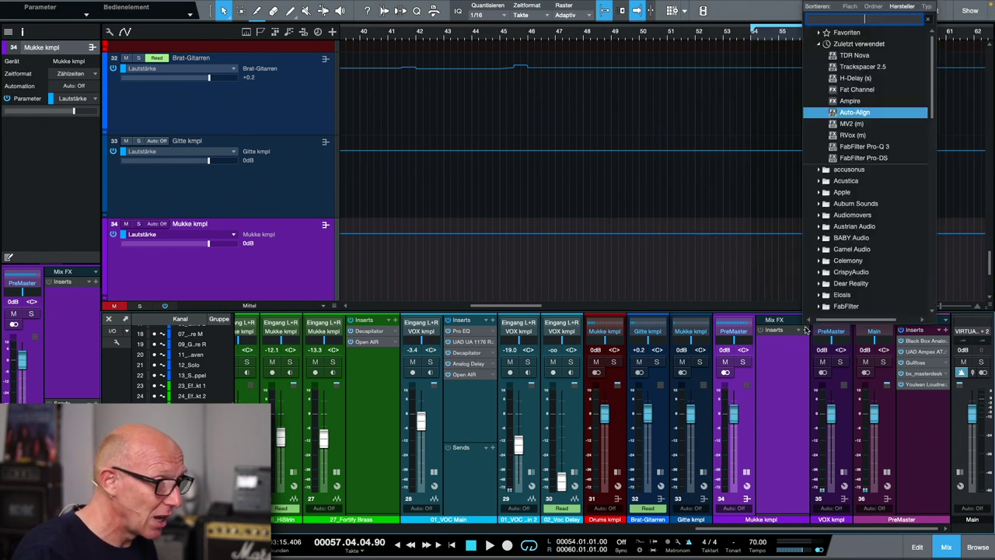
{"action": "left_click", "coordinate": [880, 69]}
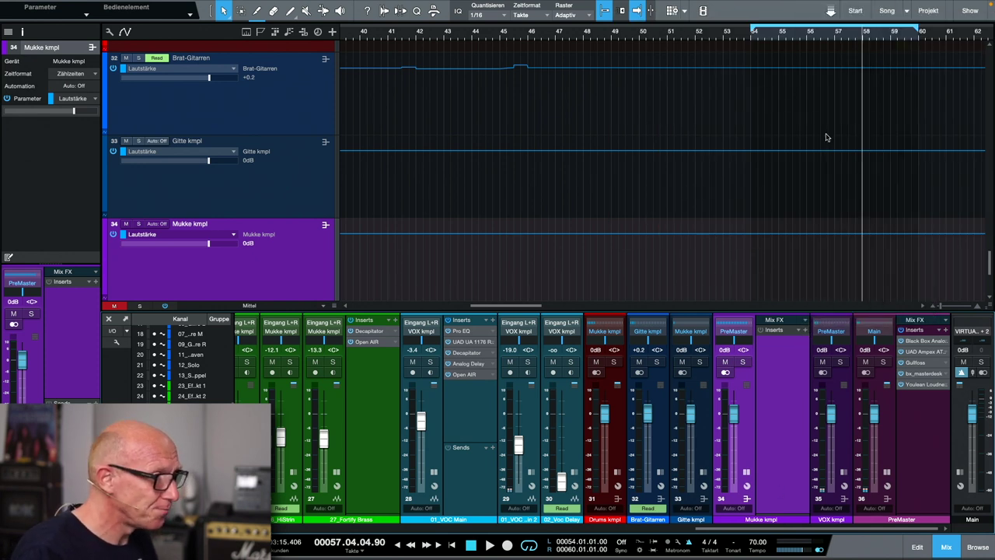
{"action": "left_click_drag", "start_coordinate": [558, 54], "coordinate": [713, 57]}
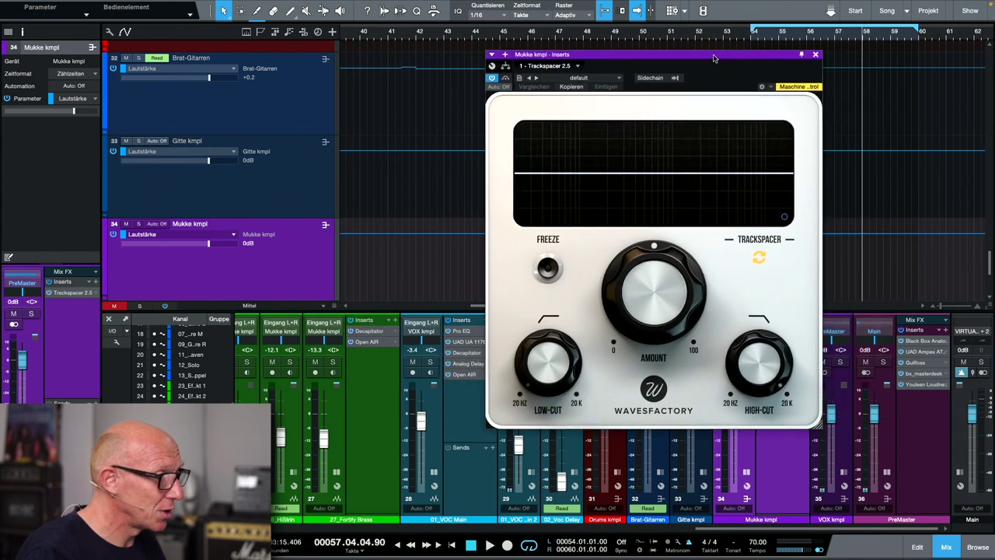
- Assign the VOX kmpl bus as Trackspacer's sidechain source
{"action": "left_click", "coordinate": [675, 77]}
{"action": "scroll", "coordinate": [692, 272], "scroll_direction": "down", "scroll_amount": 2}
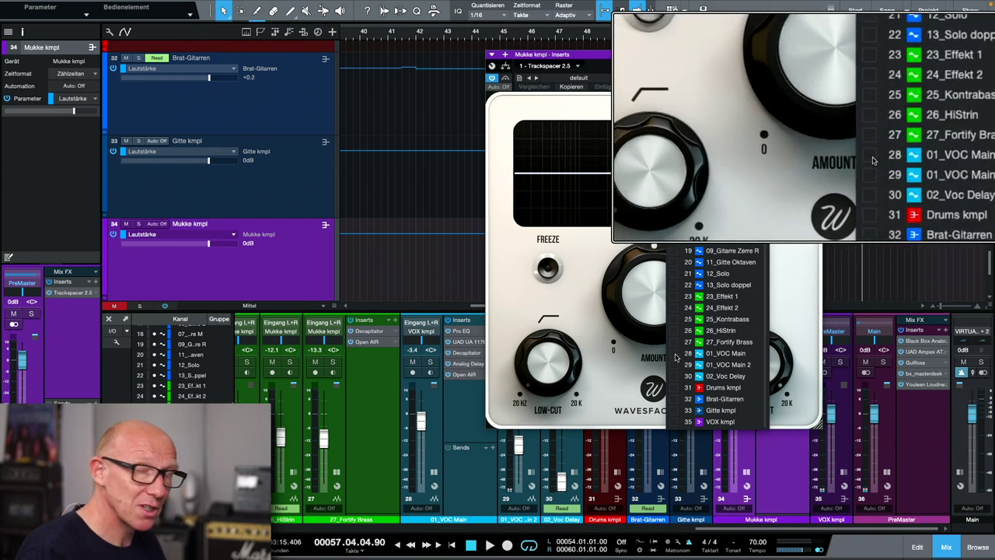
{"action": "left_click", "coordinate": [675, 423]}
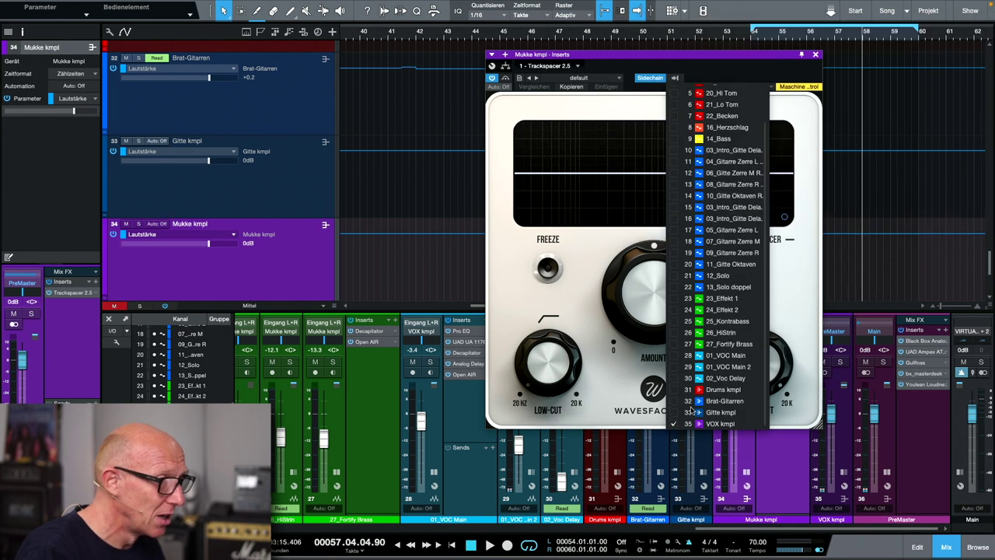
{"action": "left_click", "coordinate": [793, 300]}
{"action": "left_click_drag", "start_coordinate": [688, 60], "coordinate": [710, 42]}
- Narrow Trackspacer's working range by raising the low-cut and lowering the high-cut to about 2473 Hz
{"action": "key", "text": "space"}
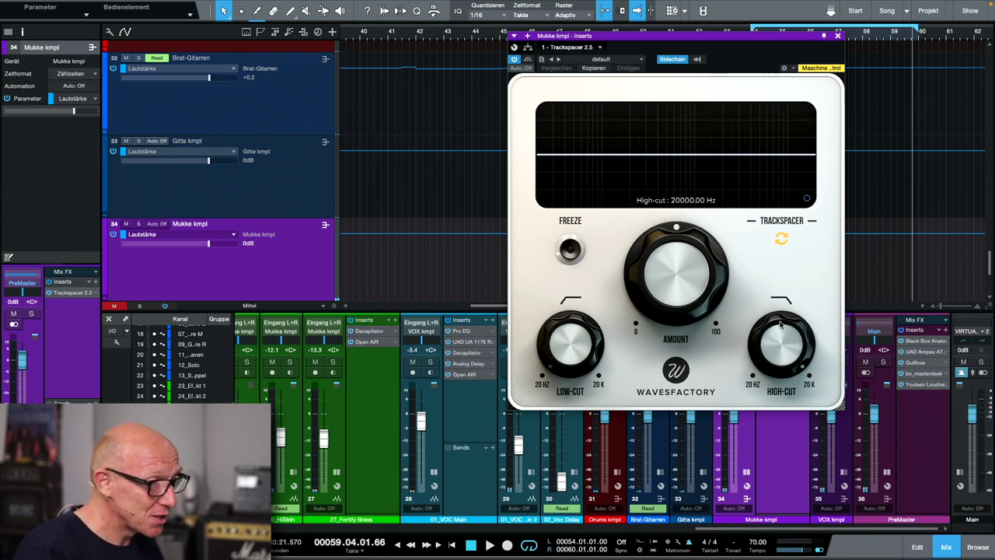
{"action": "mouse_move", "coordinate": [776, 332]}
{"action": "left_mouse_down"}
{"action": "mouse_move", "coordinate": [788, 377]}
{"action": "mouse_move", "coordinate": [790, 367]}
{"action": "left_mouse_up"}
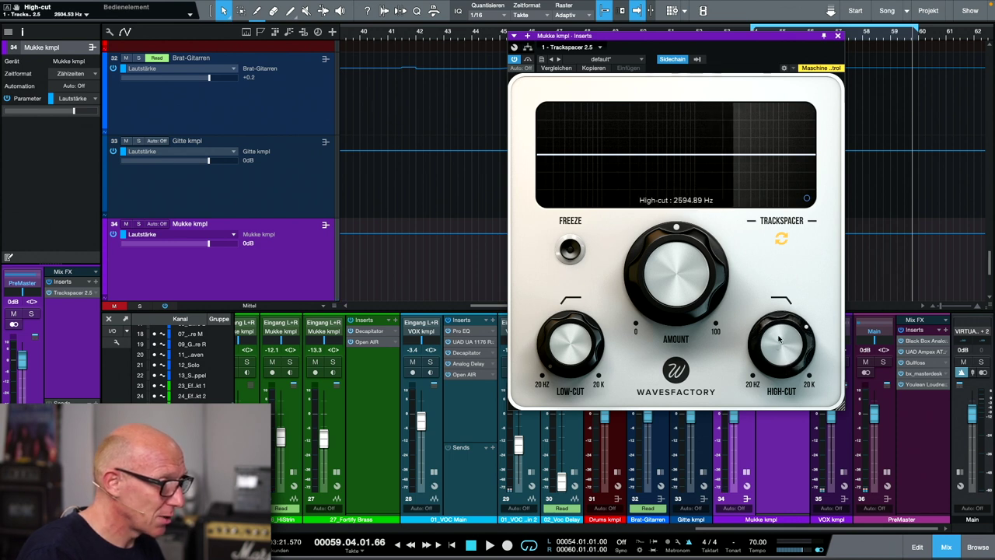
{"action": "left_click_drag", "start_coordinate": [576, 355], "coordinate": [581, 257]}
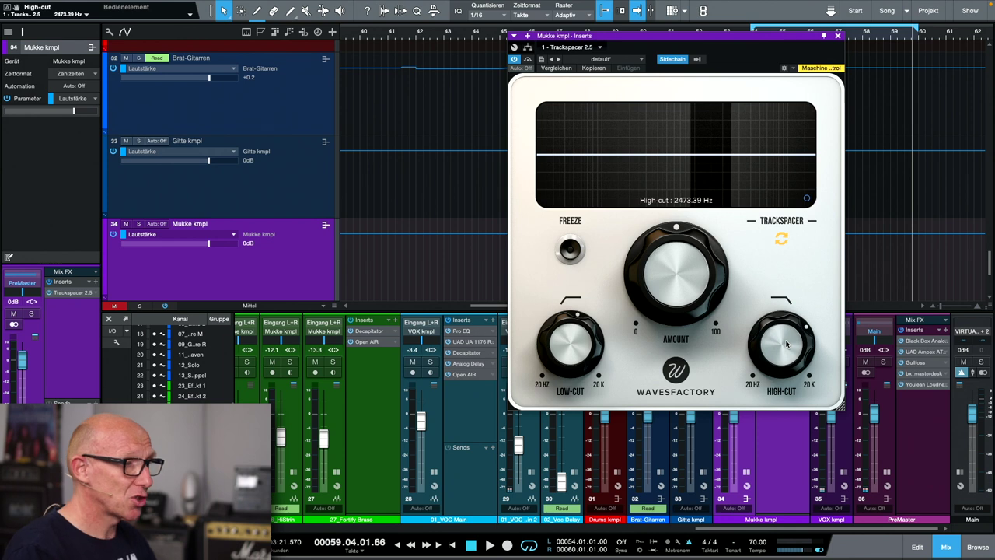
- Reduce Trackspacer's amount to 19.5 % while the song plays
{"action": "key", "text": "space"}
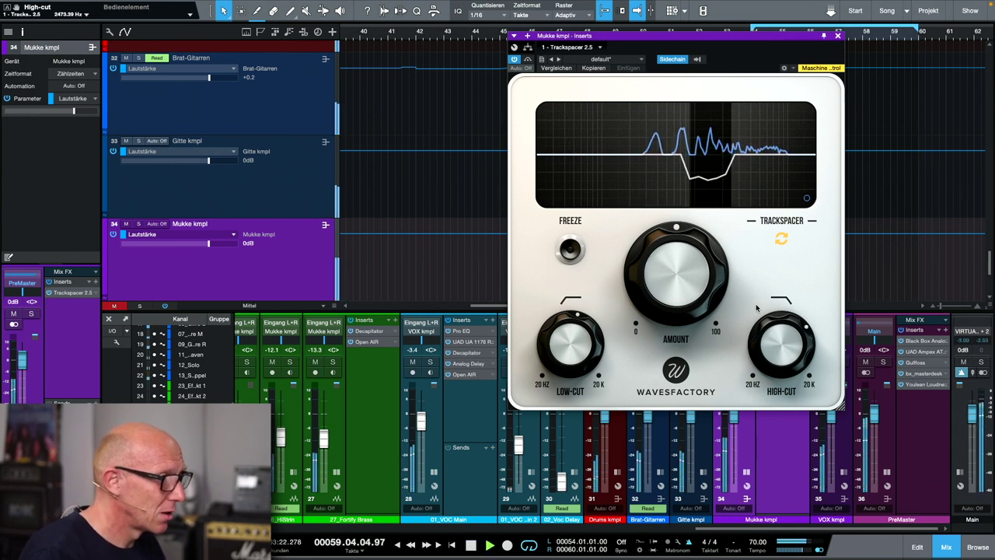
{"action": "mouse_move", "coordinate": [677, 274]}
{"action": "left_click_drag", "start_coordinate": [667, 266], "coordinate": [663, 289]}
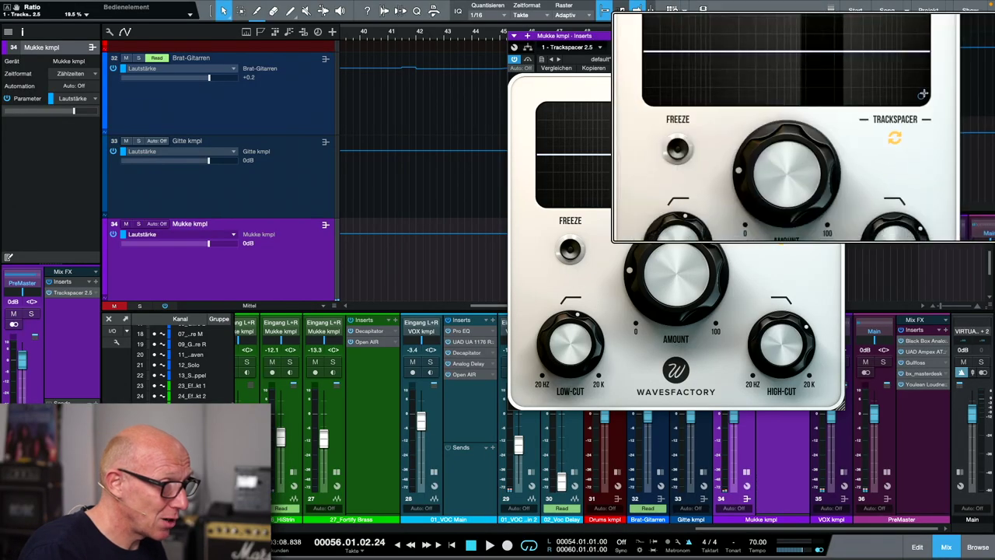
- Set Trackspacer's advanced options to M/S stereo mode with the pan at 0.0 %
{"action": "left_click", "coordinate": [923, 95]}
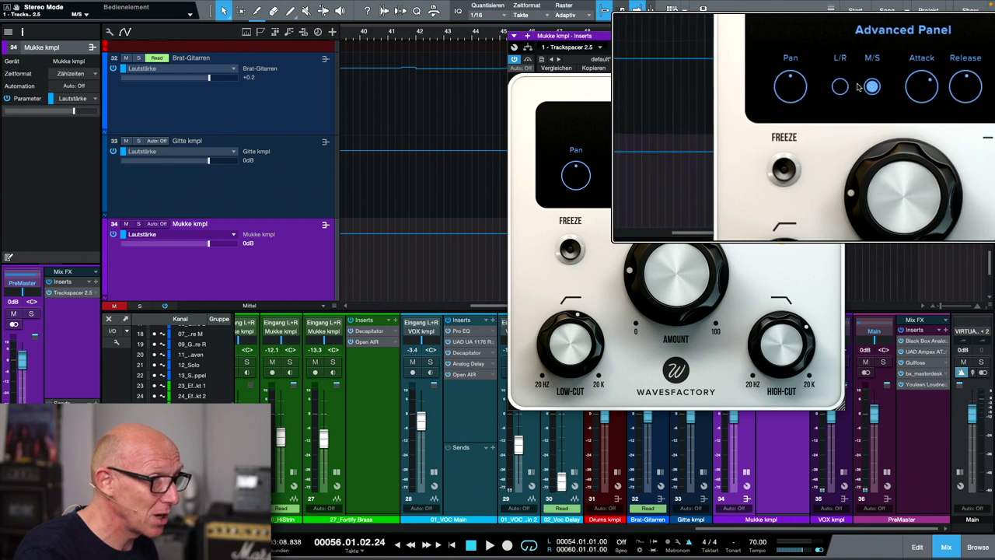
{"action": "mouse_move", "coordinate": [574, 177]}
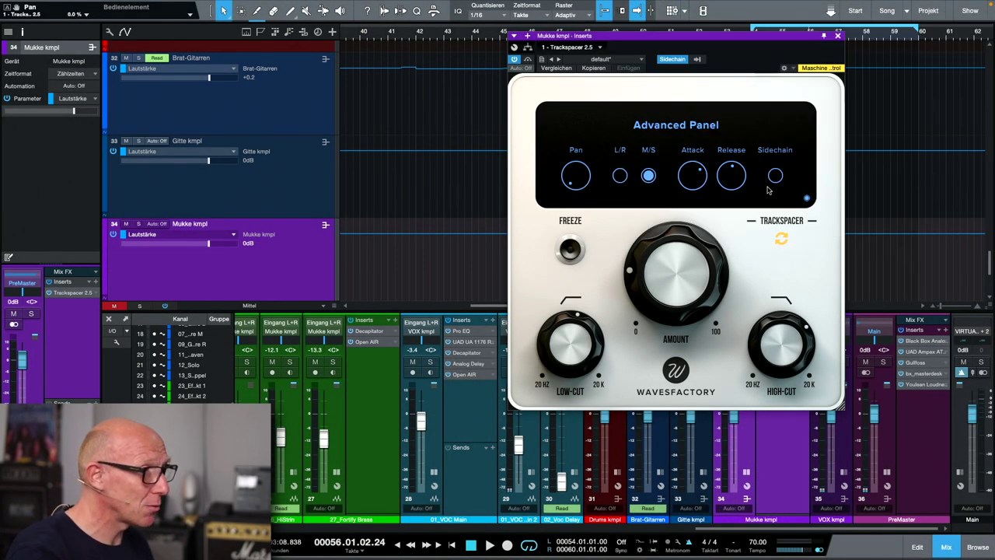
{"action": "left_click", "coordinate": [807, 199]}
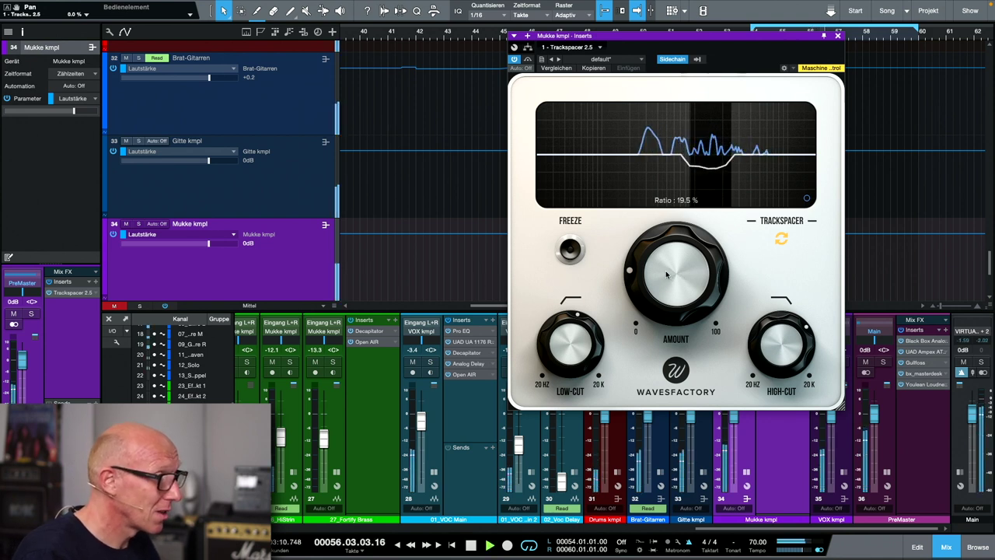
- Fine-tune Trackspacer's amount to 18.7 % during playback, comparing the mix with the plug-in bypassed and active
{"action": "left_click_drag", "start_coordinate": [667, 274], "coordinate": [667, 285]}
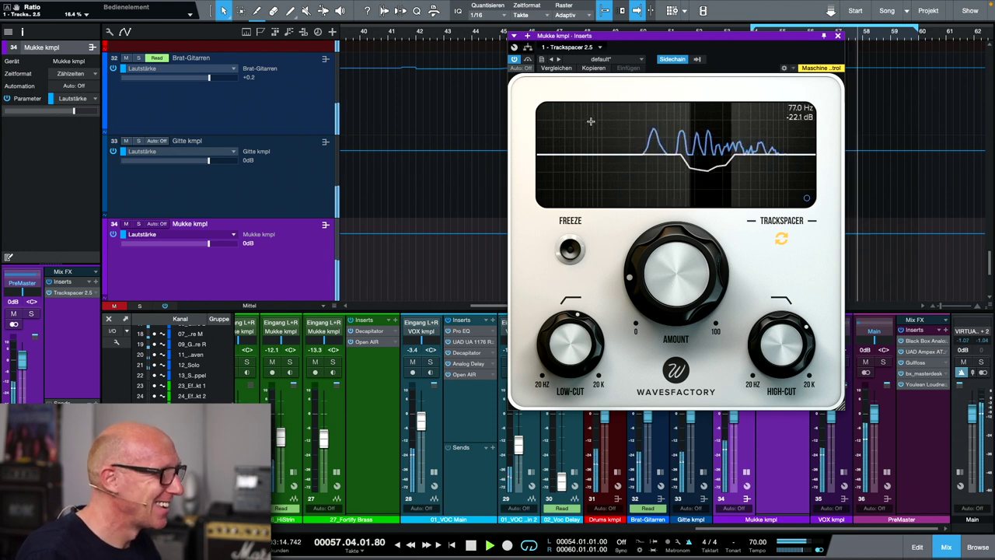
{"action": "left_click", "coordinate": [528, 60]}
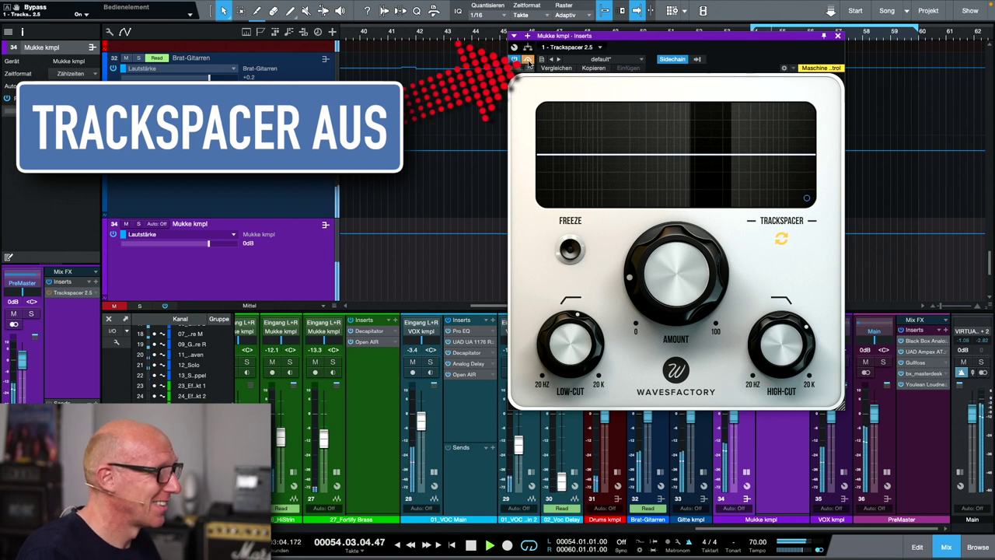
{"action": "left_click", "coordinate": [528, 60]}
{"action": "mouse_move", "coordinate": [671, 255]}
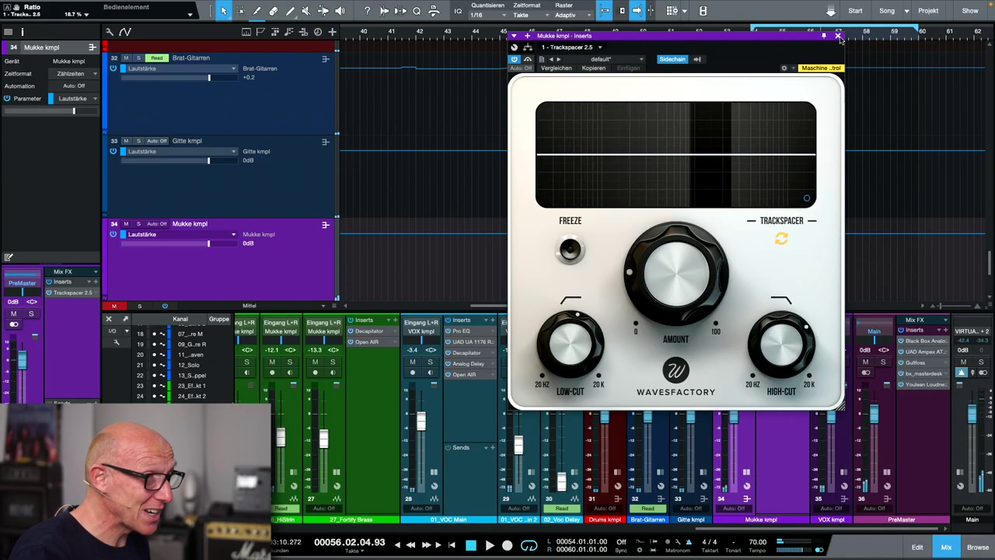
- Close the Trackspacer window and remove the plug-in from the Mukke kmpl bus
{"action": "left_click", "coordinate": [838, 36]}
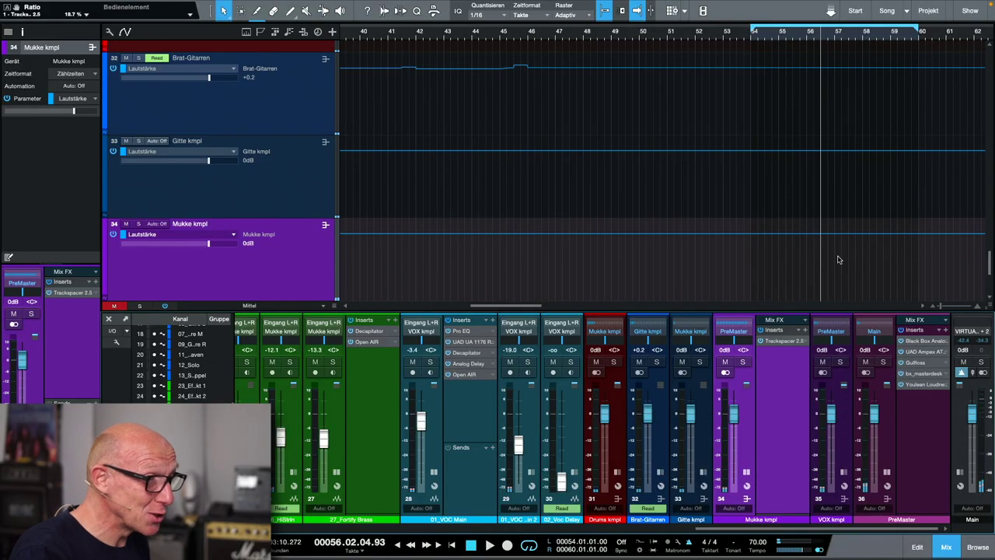
{"action": "right_click", "coordinate": [804, 343]}
{"action": "left_click", "coordinate": [824, 450]}
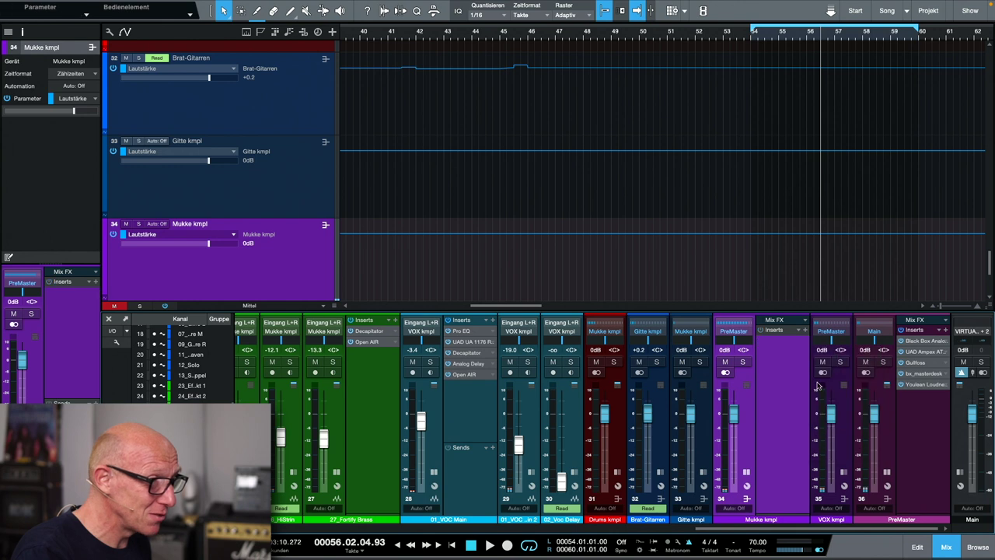
- Insert TDR Nova on the Mukke kmpl bus
{"action": "left_click", "coordinate": [807, 333]}
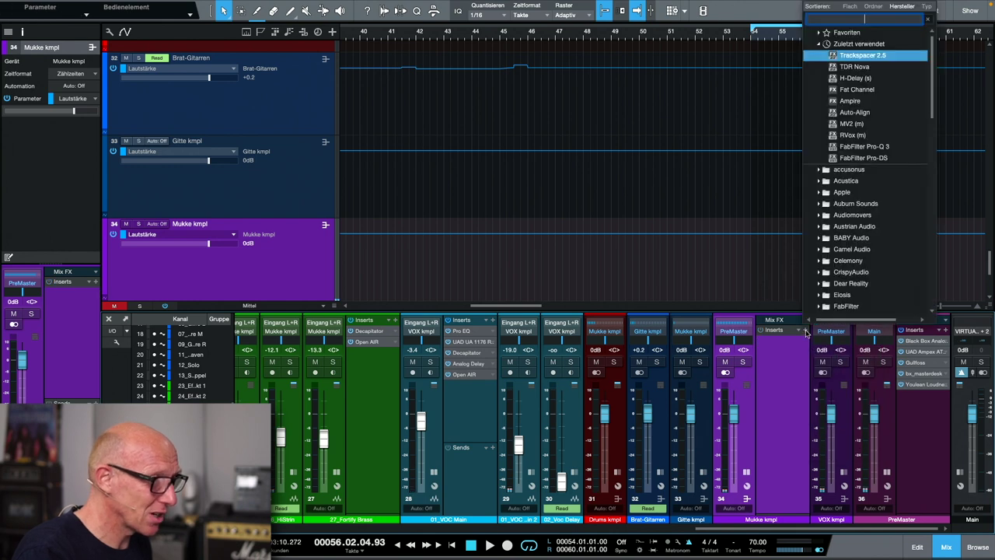
{"action": "left_click", "coordinate": [879, 68]}
{"action": "left_click_drag", "start_coordinate": [777, 45], "coordinate": [750, 64]}
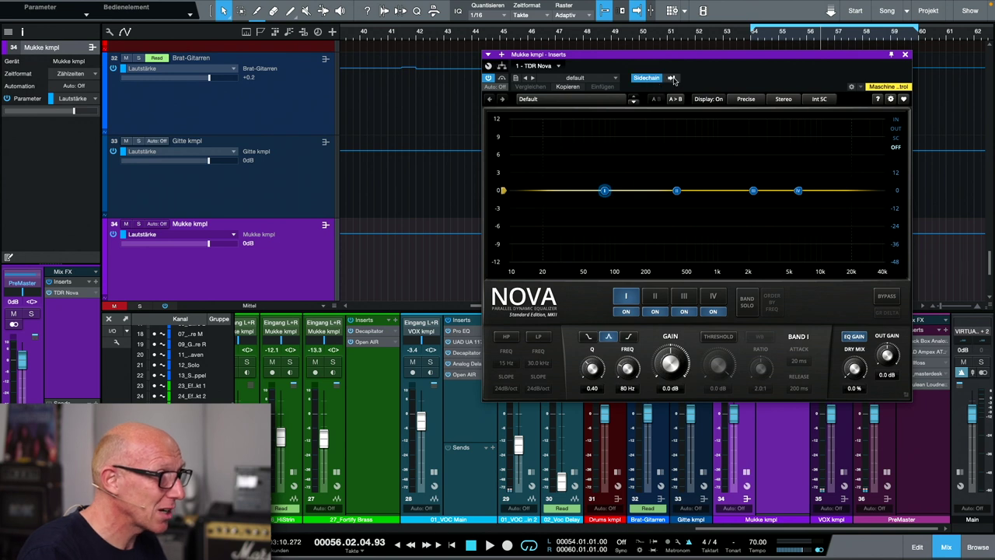
- Choose the VOX kmpl bus as the sidechain source for TDR Nova on the Mukke kmpl bus
{"action": "left_click", "coordinate": [673, 80]}
{"action": "scroll", "coordinate": [704, 325], "scroll_direction": "down", "scroll_amount": 3}
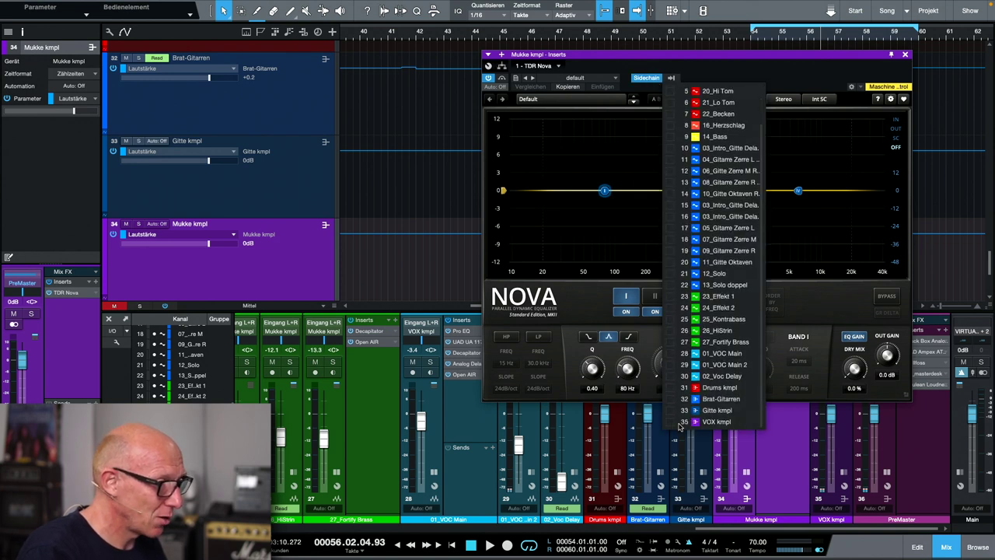
{"action": "left_click", "coordinate": [821, 68]}
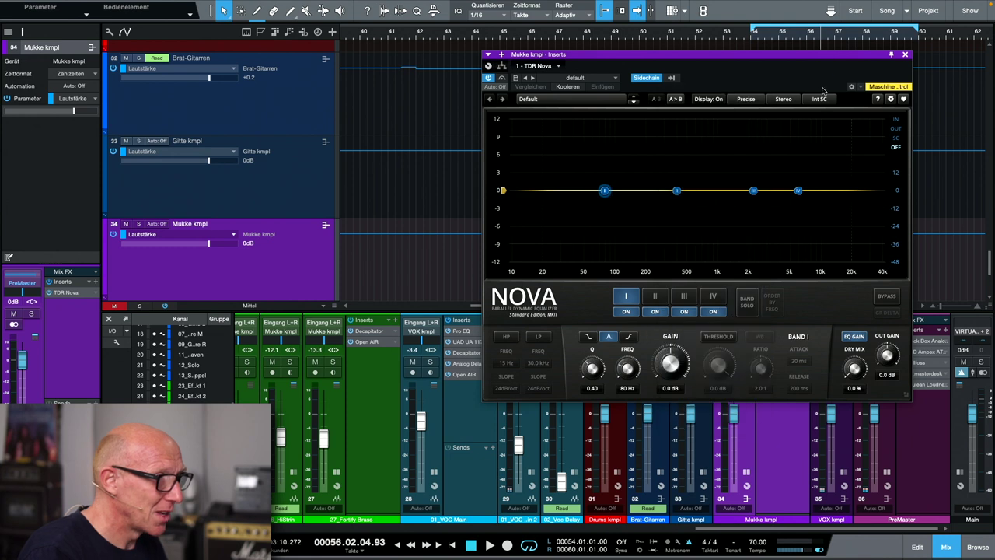
- Switch TDR Nova's sidechain mode to Ext SC and set its analyzer to display the SC signal
{"action": "left_click", "coordinate": [820, 99]}
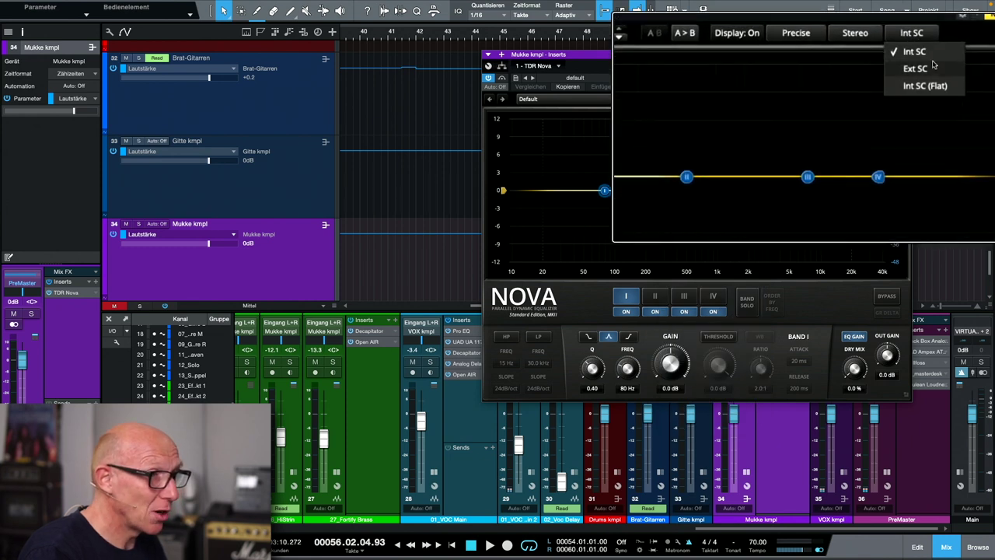
{"action": "left_click", "coordinate": [929, 91]}
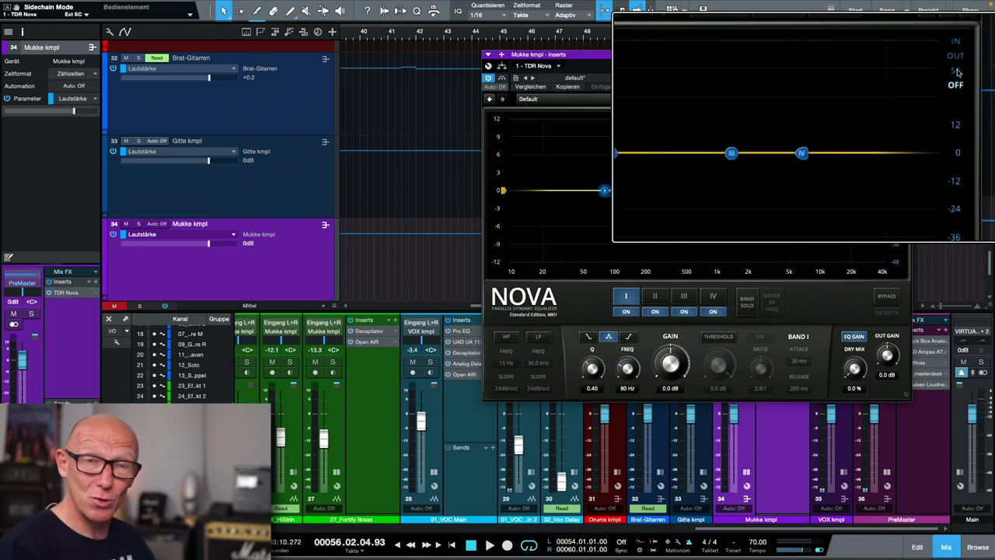
{"action": "left_click", "coordinate": [897, 140]}
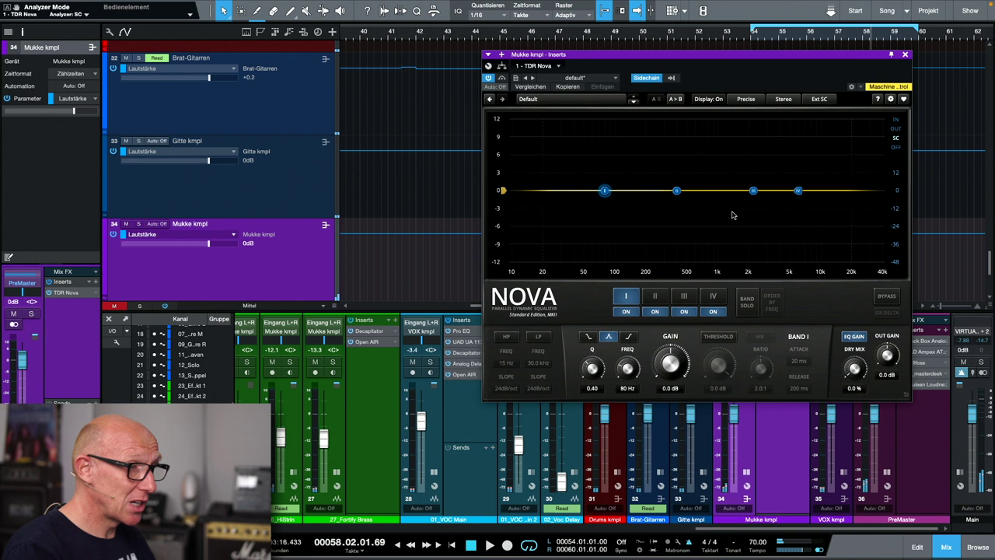
- Set TDR Nova's band III to a frequency of 1500 Hz and a Q of 1.00
{"action": "left_click", "coordinate": [753, 192]}
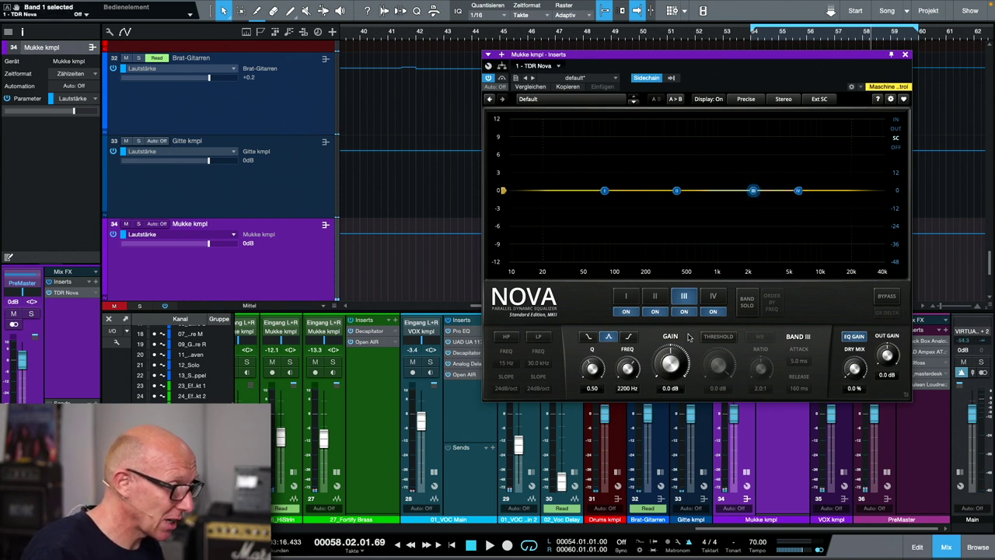
{"action": "left_click", "coordinate": [624, 390]}
{"action": "type", "text": "1500"}
{"action": "key", "text": "Return"}
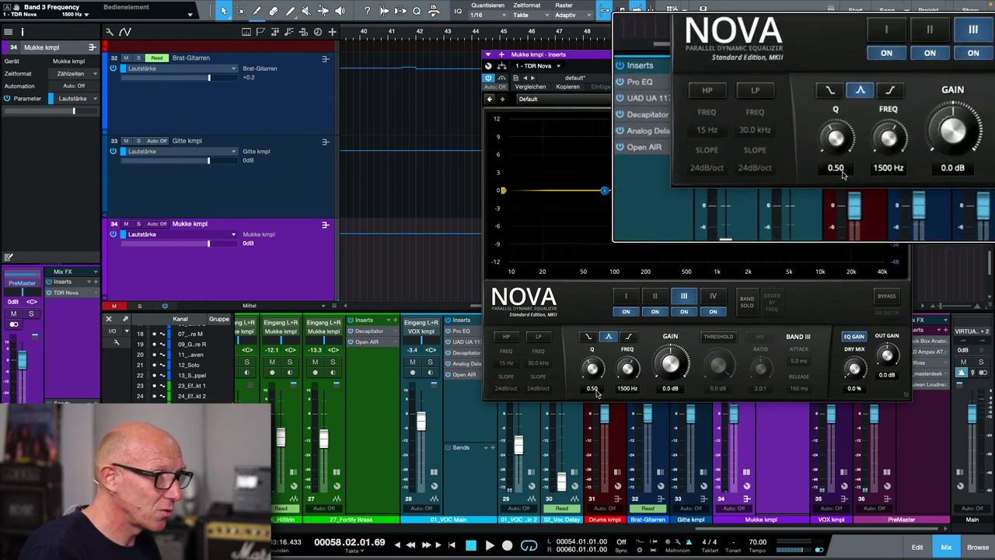
{"action": "left_click", "coordinate": [595, 391]}
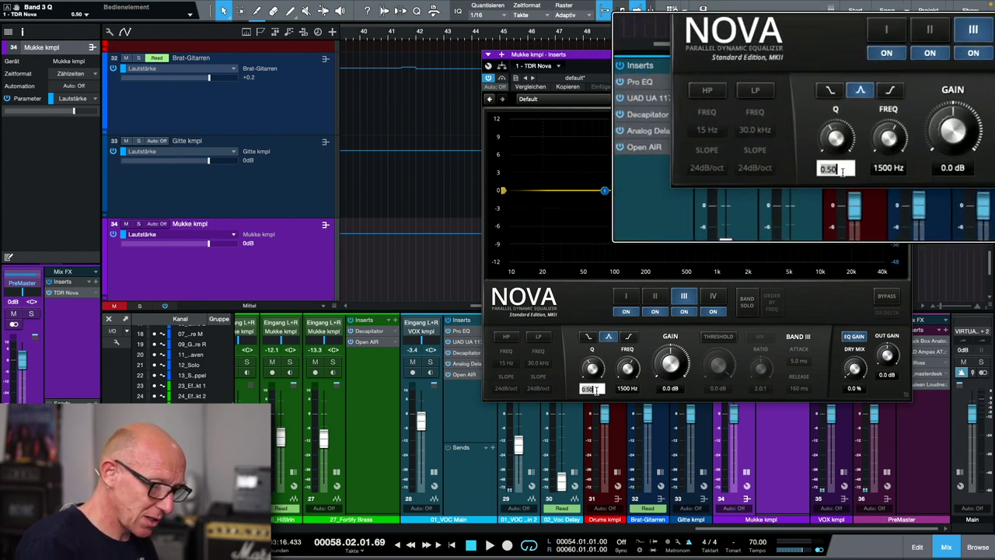
{"action": "type", "text": "1"}
{"action": "key", "text": "Return"}
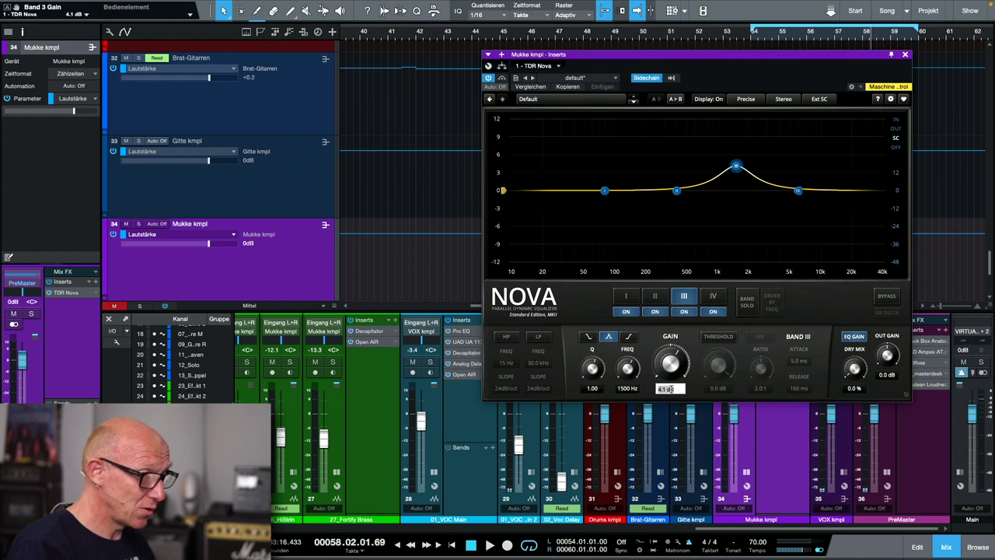
- Reset band III's gain to 0 dB and enable its dynamic threshold at -19.9 dB
{"action": "type", "text": "0"}
{"action": "key", "text": "Return"}
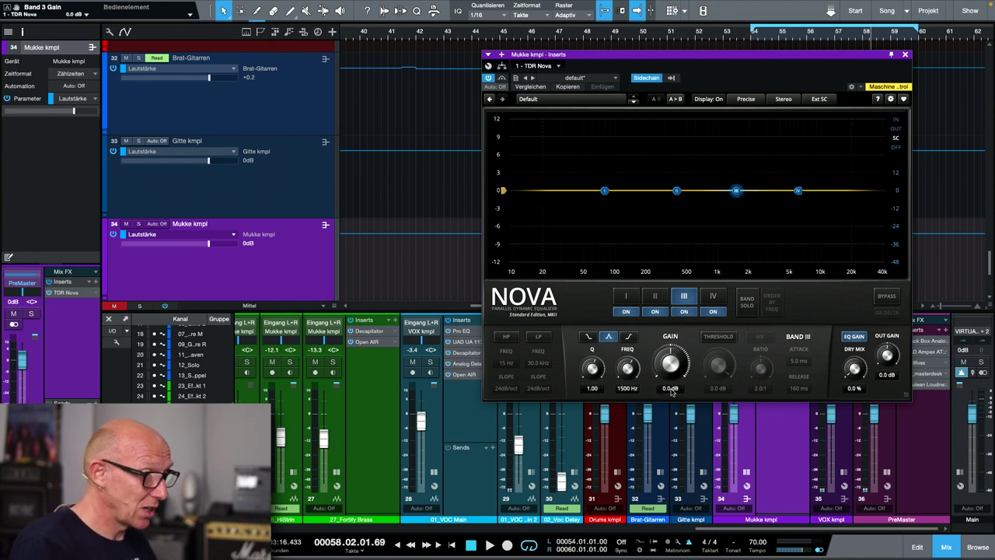
{"action": "left_click", "coordinate": [718, 337]}
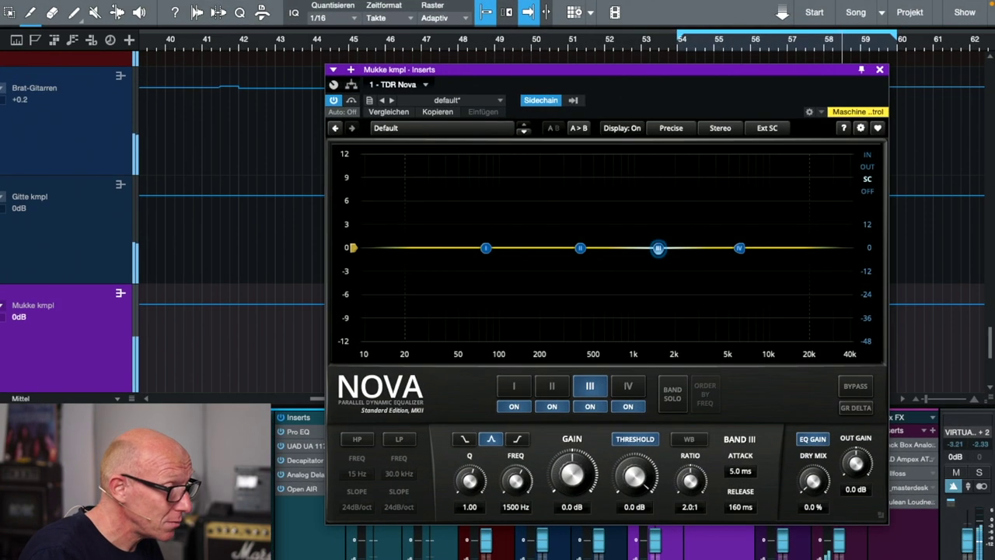
{"action": "left_click_drag", "start_coordinate": [634, 478], "coordinate": [632, 484]}
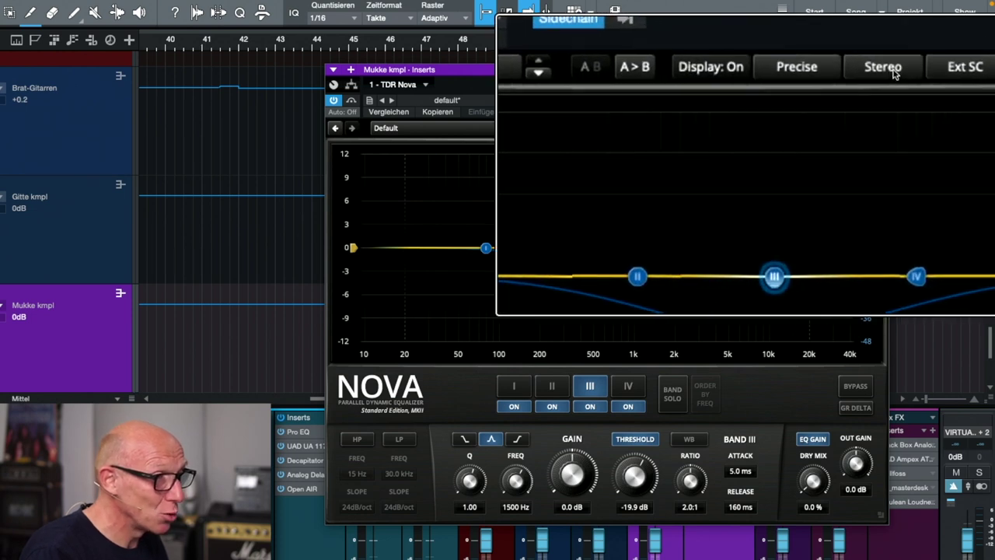
{"action": "left_click", "coordinate": [894, 72]}
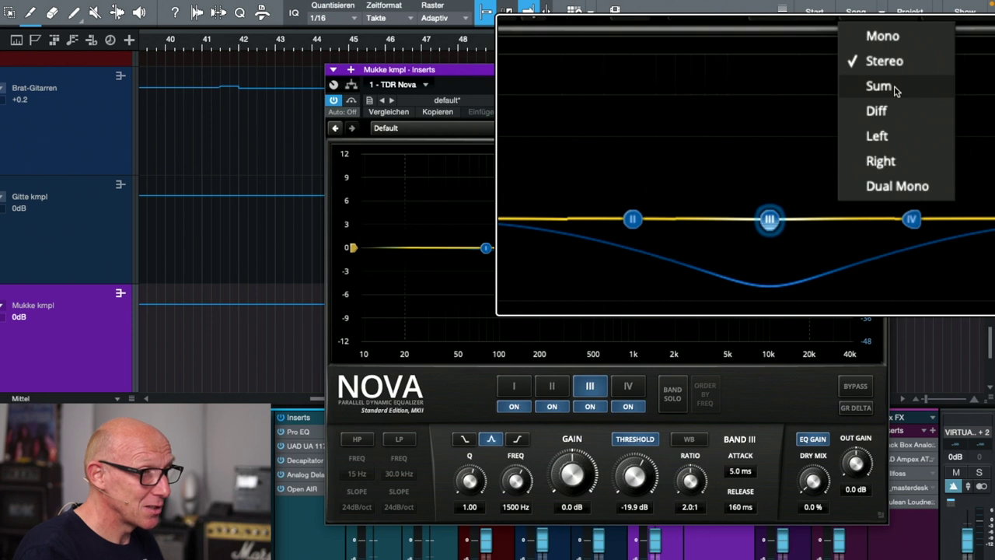
{"action": "left_click", "coordinate": [895, 91]}
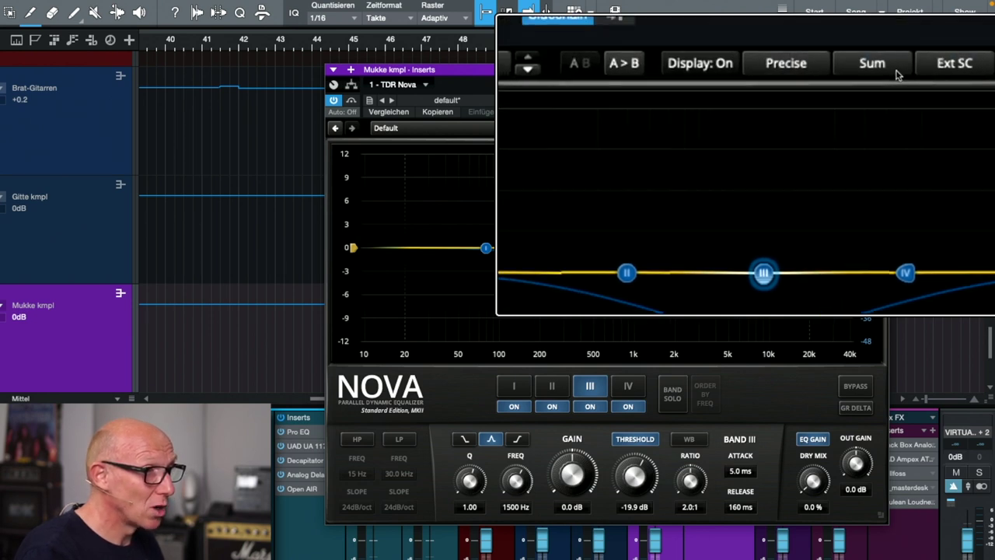